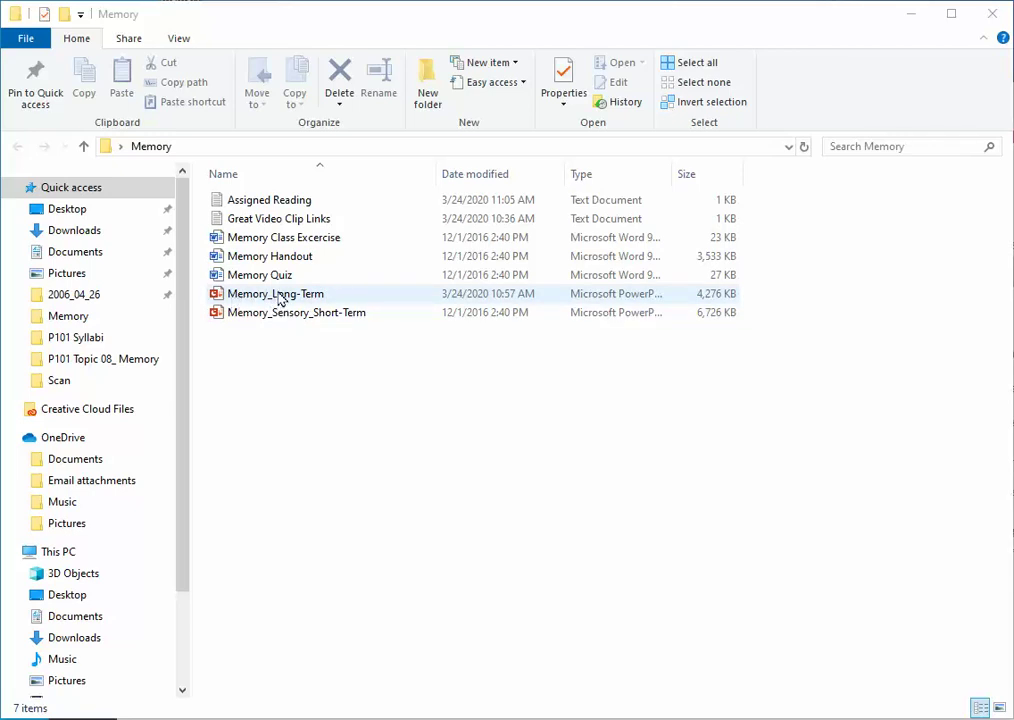
# - Open Memory_Long-Term from the Memory folder in PowerPoint
pyautogui.doubleClick(278, 296)
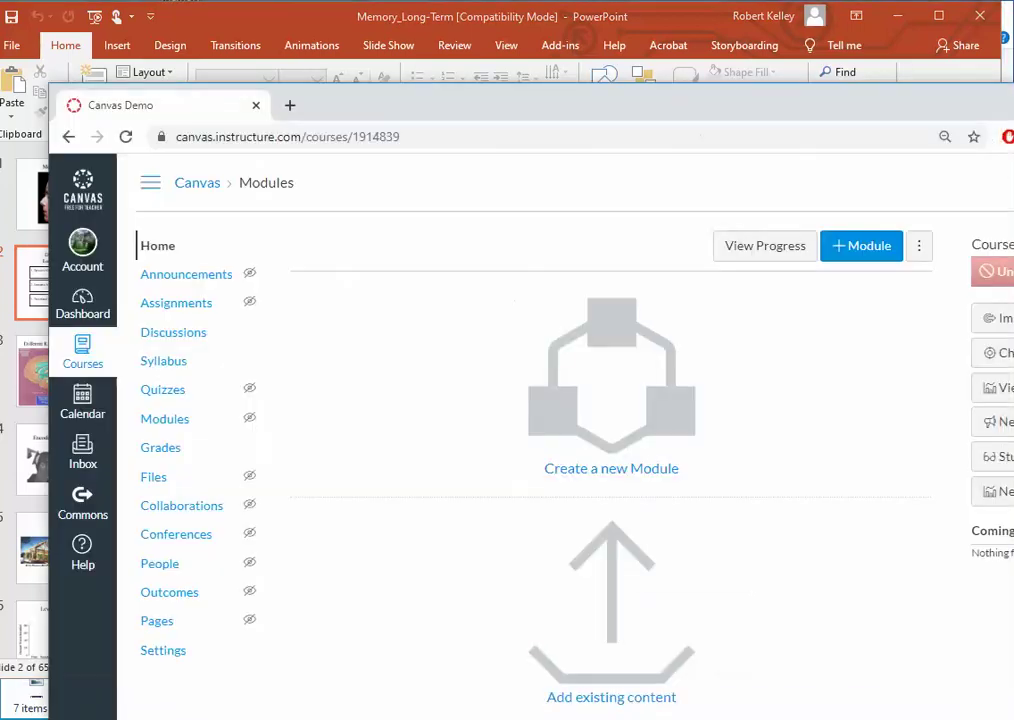
# - Bring the Canvas course page forward over PowerPoint and start a new assignment from Assignments
pyautogui.click(330, 700)
pyautogui.moveTo(487, 100); pyautogui.dragTo(441, 23)
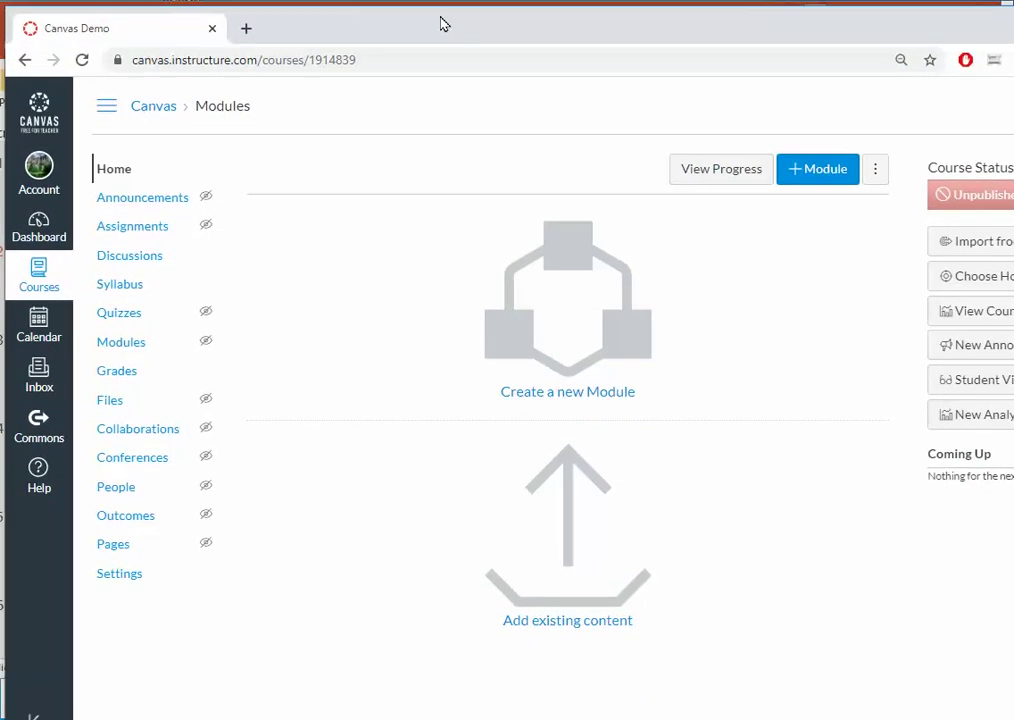
pyautogui.click(133, 230)
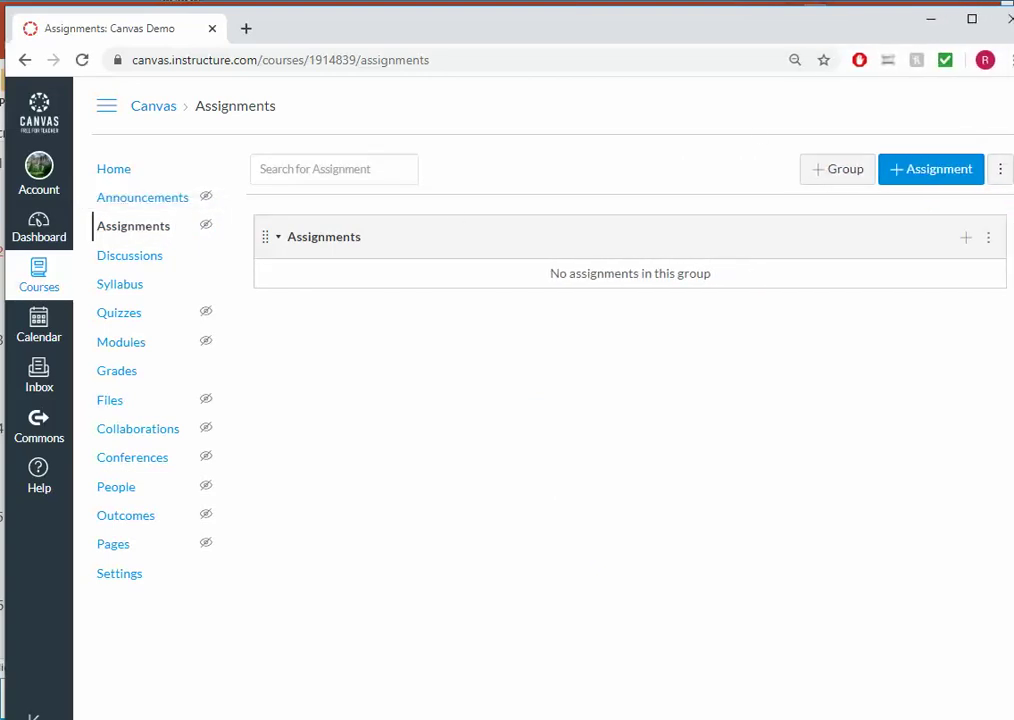
pyautogui.click(914, 172)
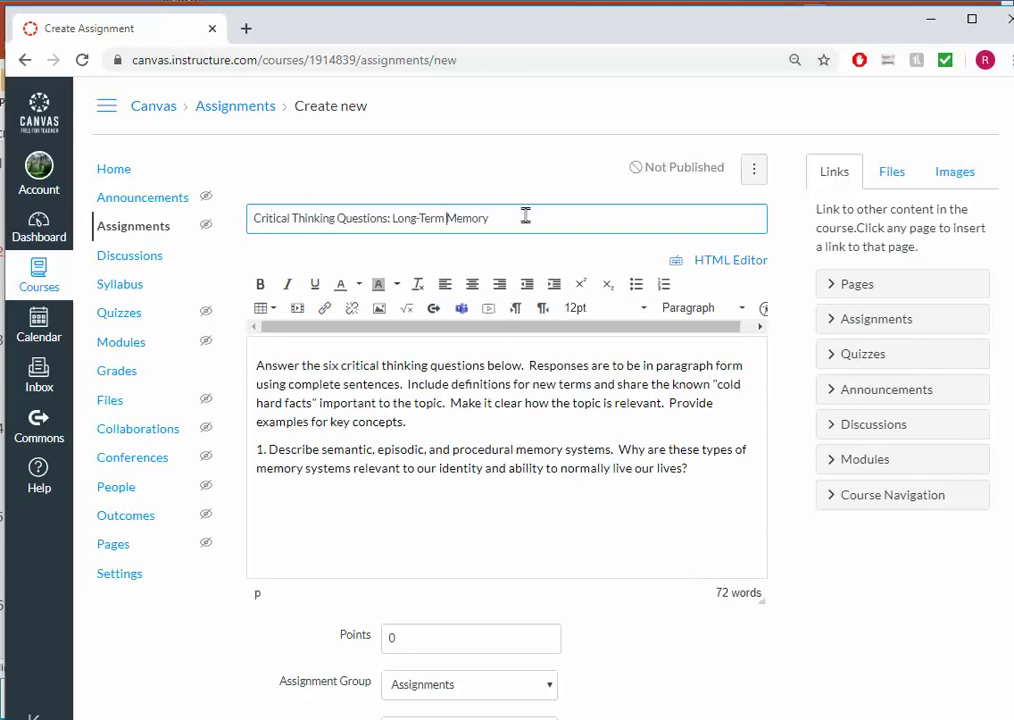
# - Select the start of the instructions paragraph in the assignment description
pyautogui.moveTo(256, 364); pyautogui.dragTo(702, 460)
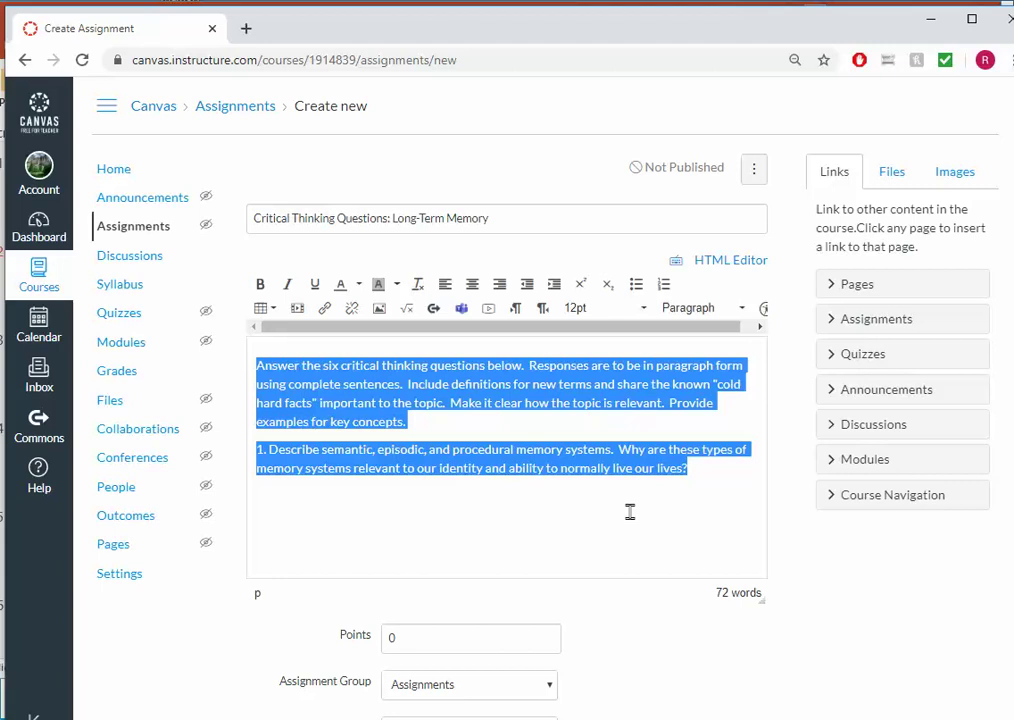
# - Make the question number '1.' bold
pyautogui.click(582, 503)
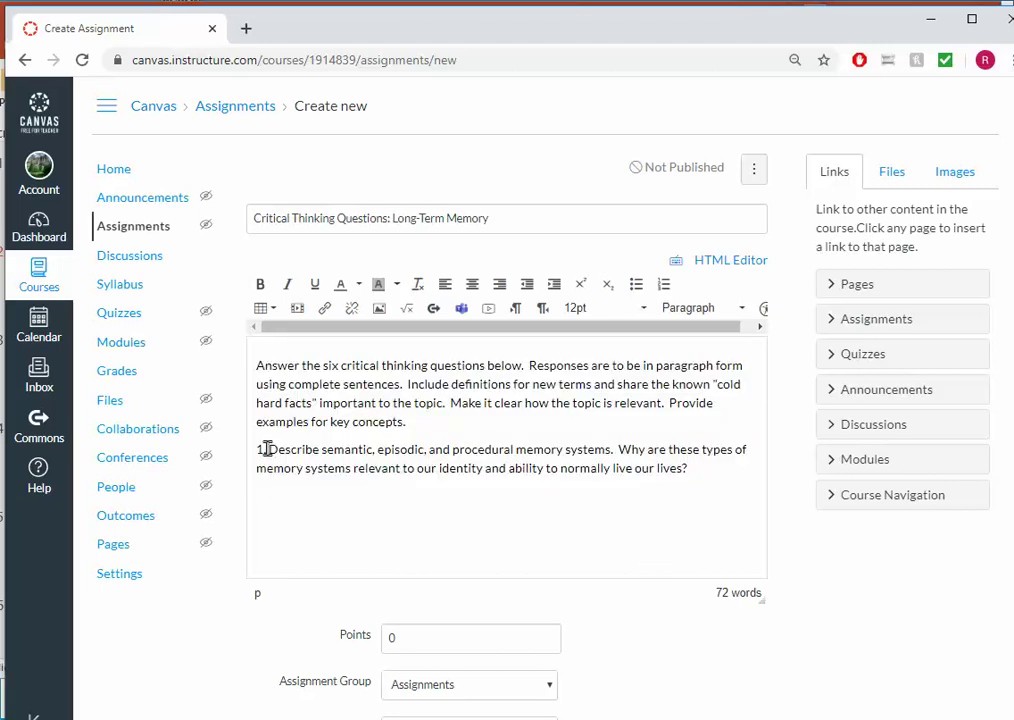
pyautogui.moveTo(266, 450); pyautogui.dragTo(256, 449)
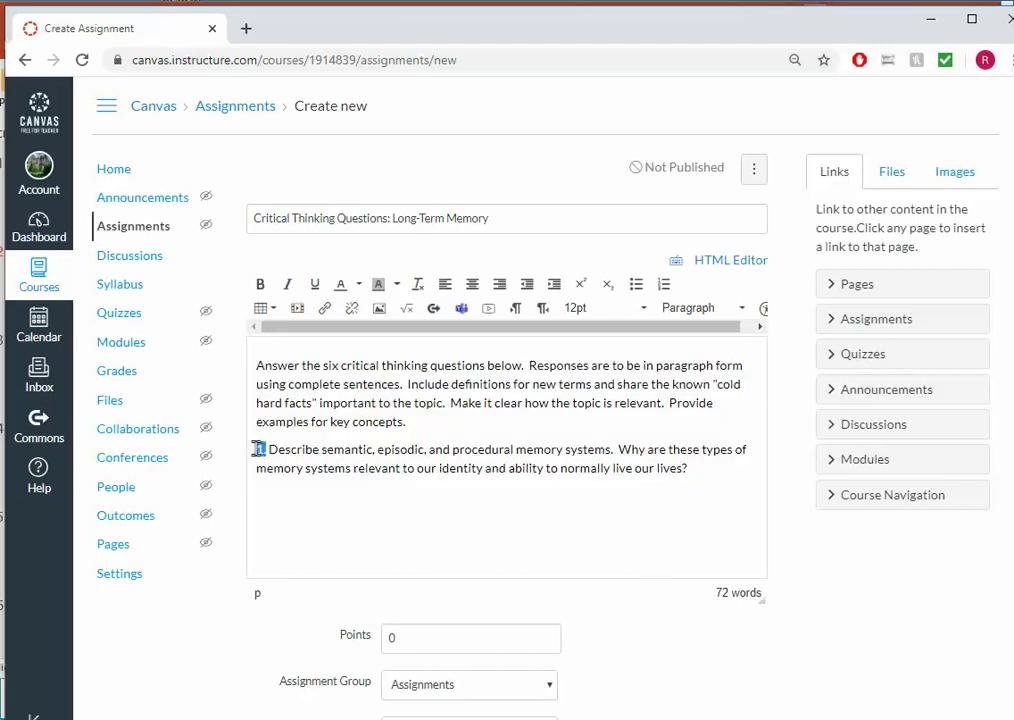
pyautogui.click(260, 286)
pyautogui.click(353, 403)
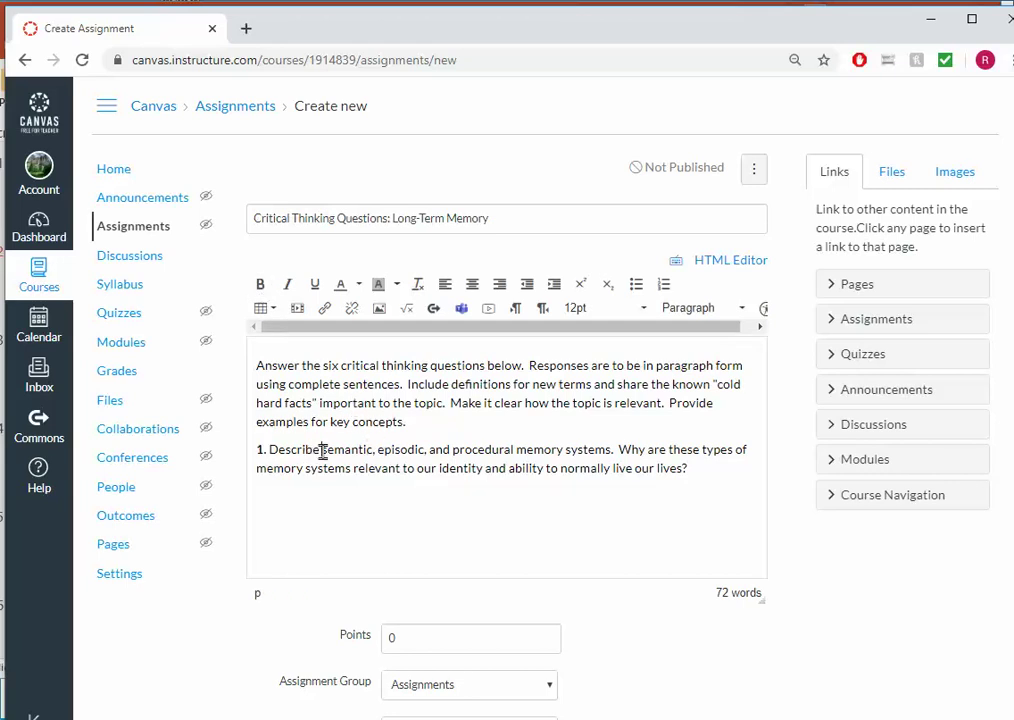
# - Italicize 'semantic, episodic, and procedural memory systems', then remove the italics again
pyautogui.moveTo(322, 451); pyautogui.dragTo(612, 452)
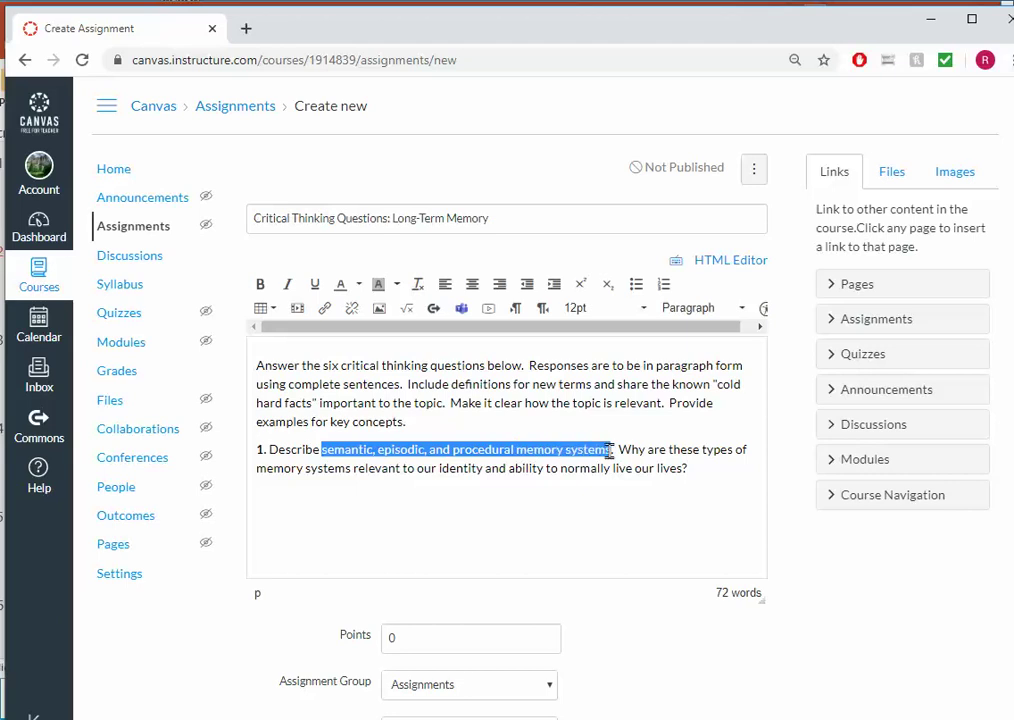
pyautogui.hotkey('shift', 'Home')
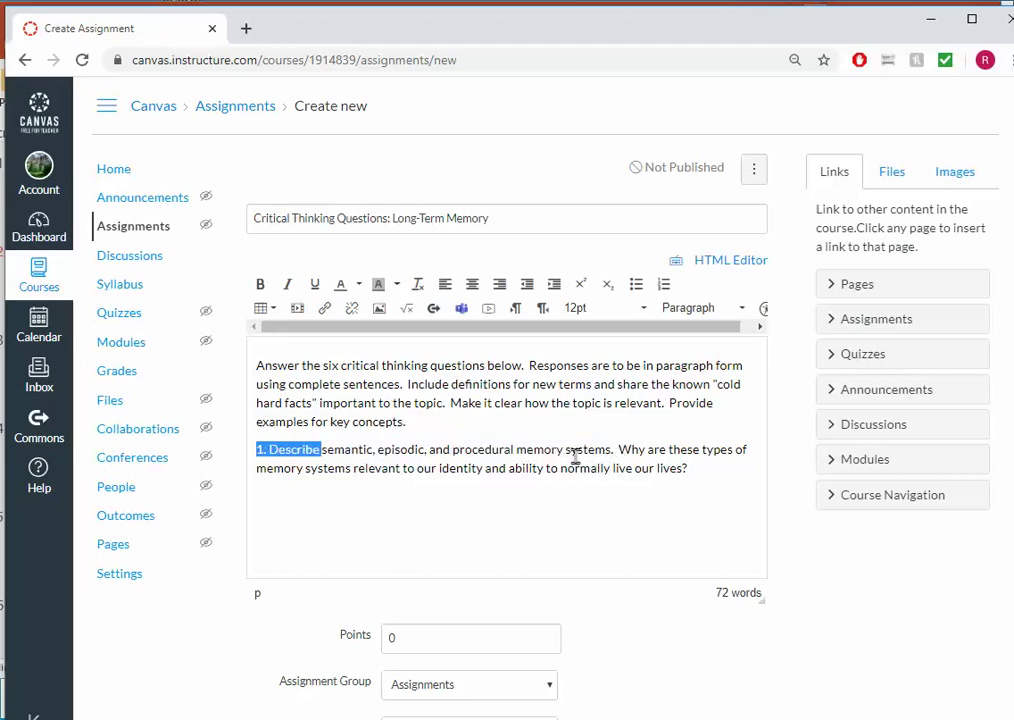
pyautogui.moveTo(614, 450); pyautogui.dragTo(321, 452)
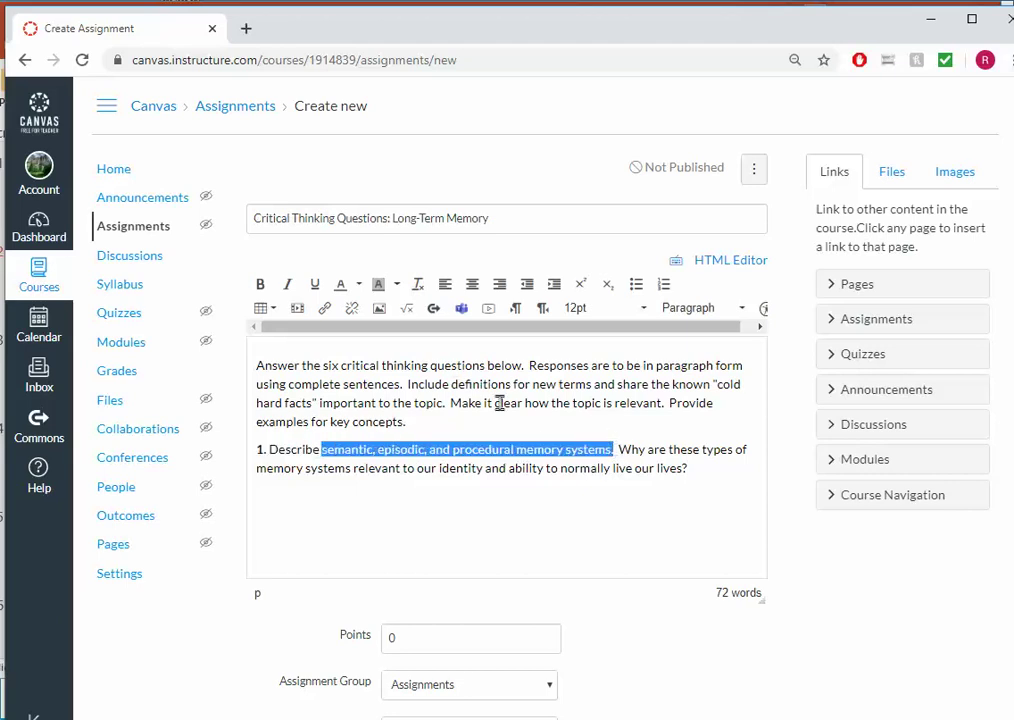
pyautogui.click(290, 285)
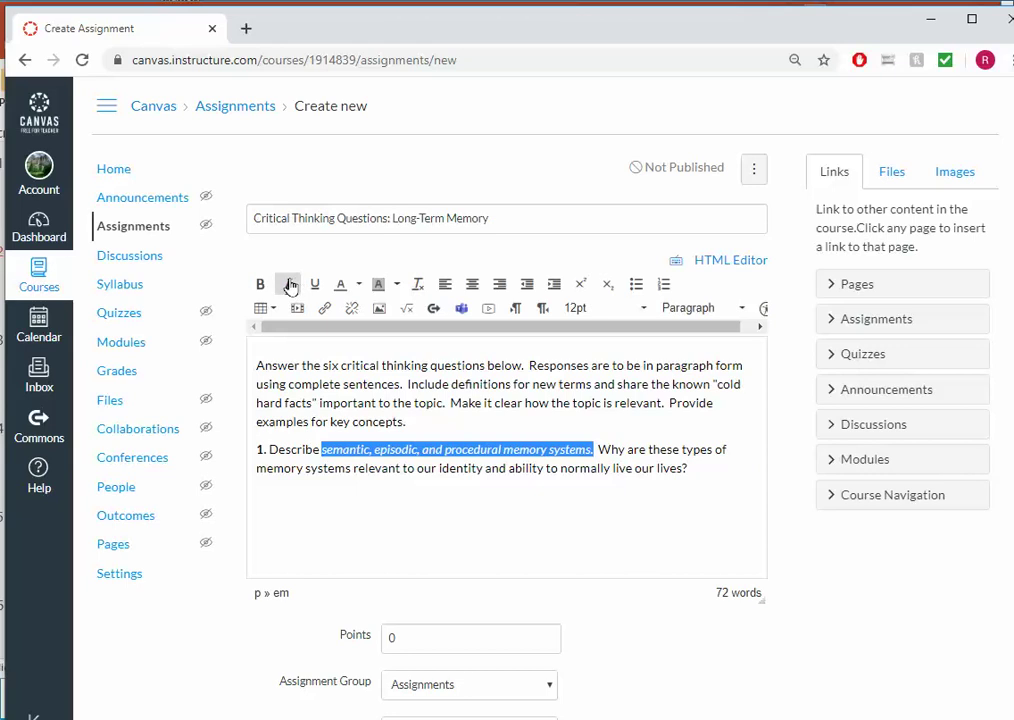
pyautogui.click(290, 285)
pyautogui.click(277, 451)
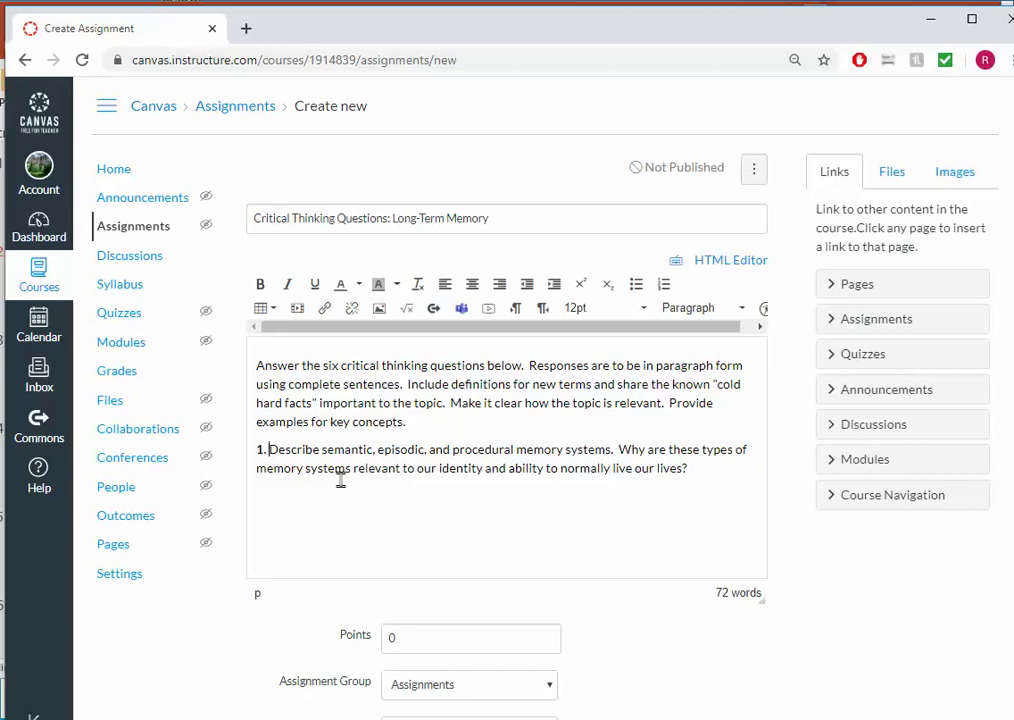
# - Replace the hand-typed '1.' with an automatic numbered-list item
pyautogui.press('BackSpace')
pyautogui.press('BackSpace')
pyautogui.press('BackSpace')
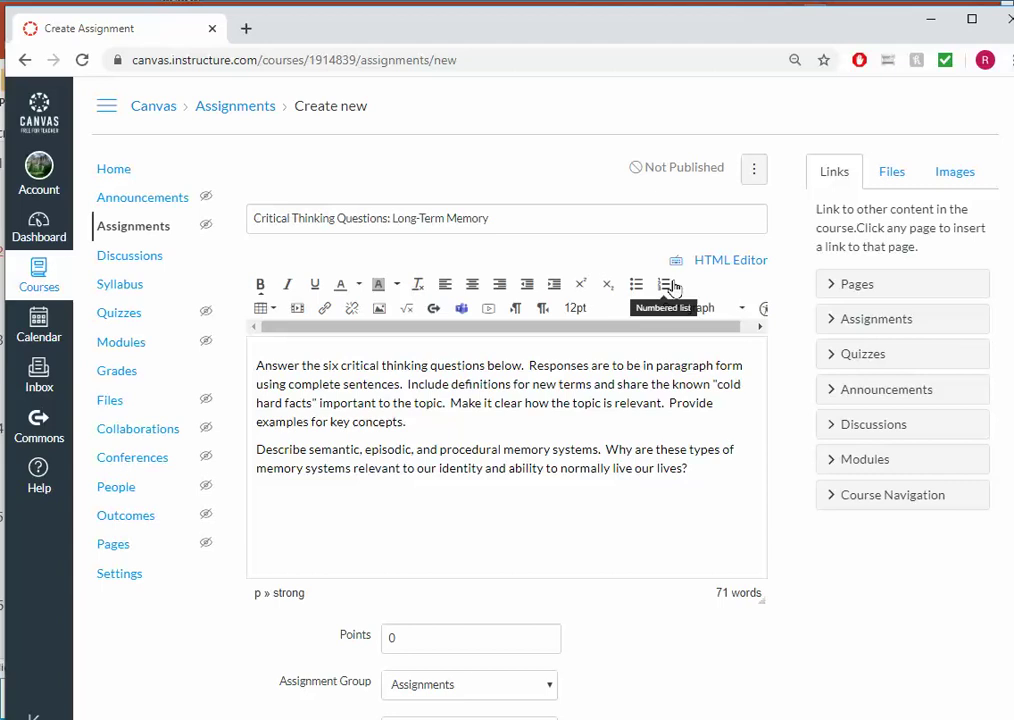
pyautogui.click(670, 286)
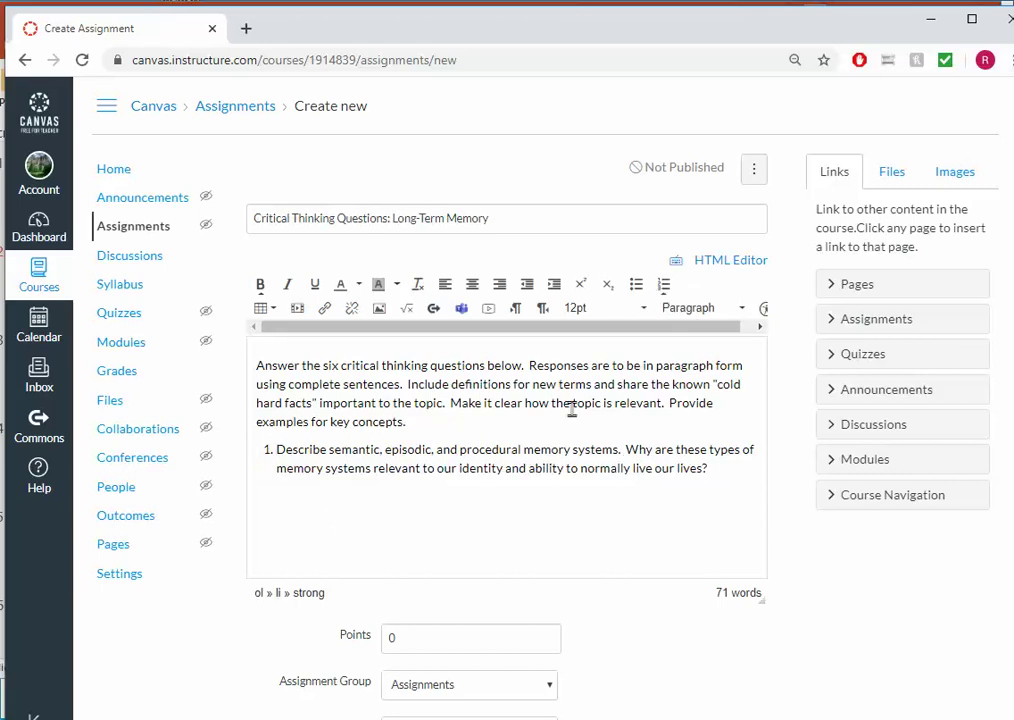
pyautogui.click(730, 473)
# - Switch to PowerPoint and scroll ahead to slide 9, 'Visual Imagery: Uses Same Brain Areas'
pyautogui.hotkey('alt', 'Tab')
pyautogui.scroll(-5, 360, 442)
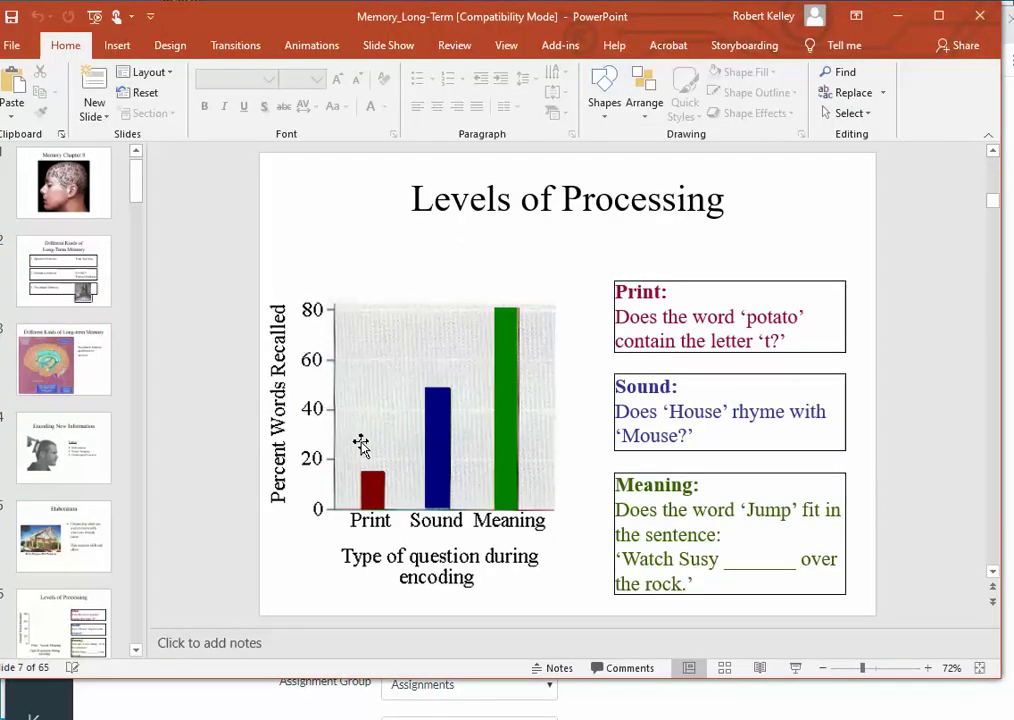
pyautogui.scroll(-2, 360, 442)
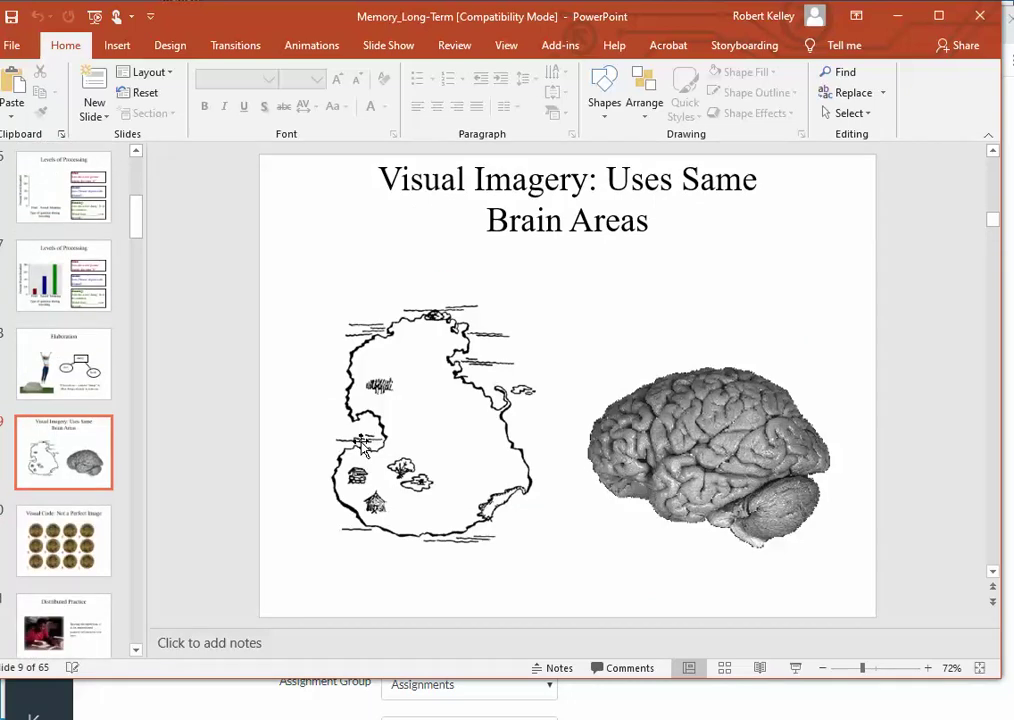
# - Return to the Canvas assignment form and scroll down to the Points and Display Grade settings
pyautogui.hotkey('alt', 'Tab')
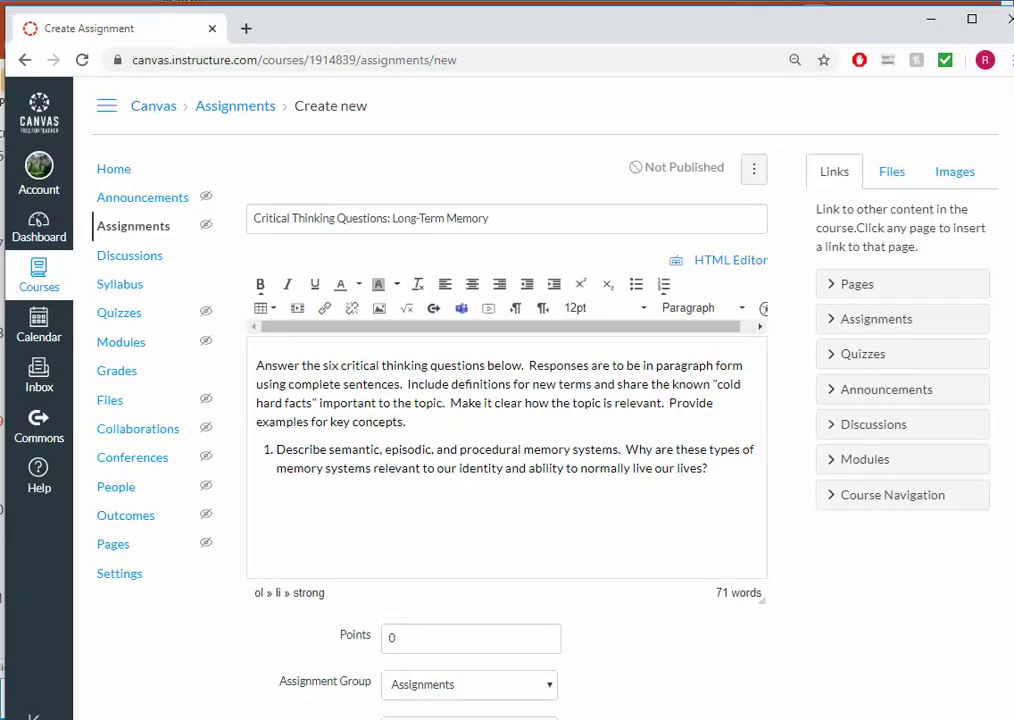
pyautogui.scroll(-1, 492, 430)
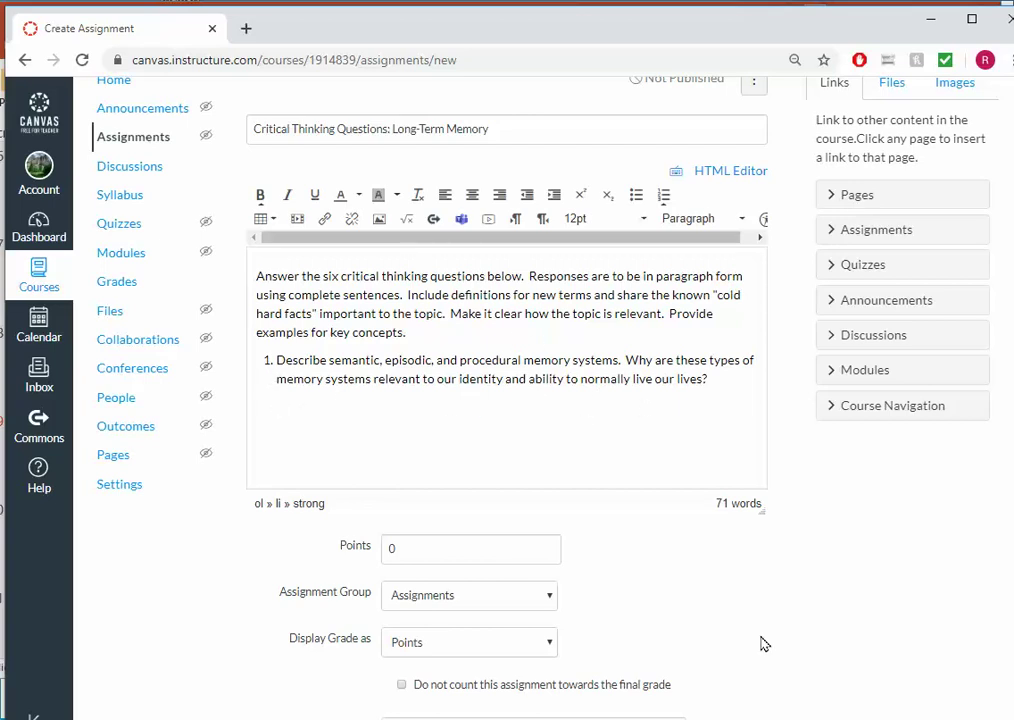
pyautogui.scroll(-2, 760, 643)
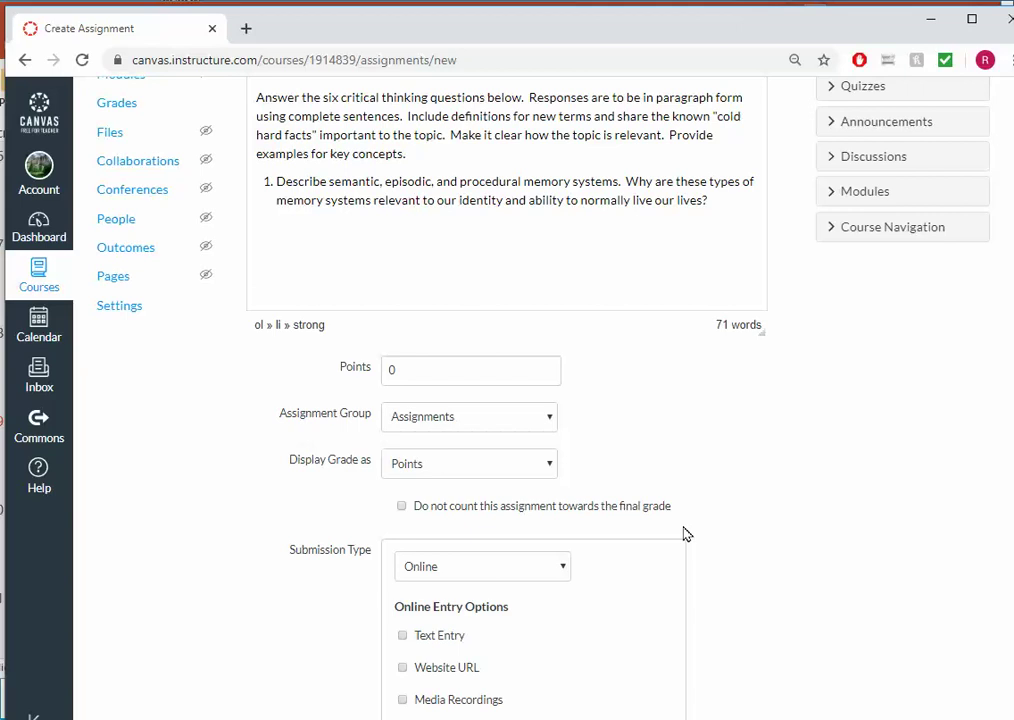
pyautogui.scroll(-2, 683, 533)
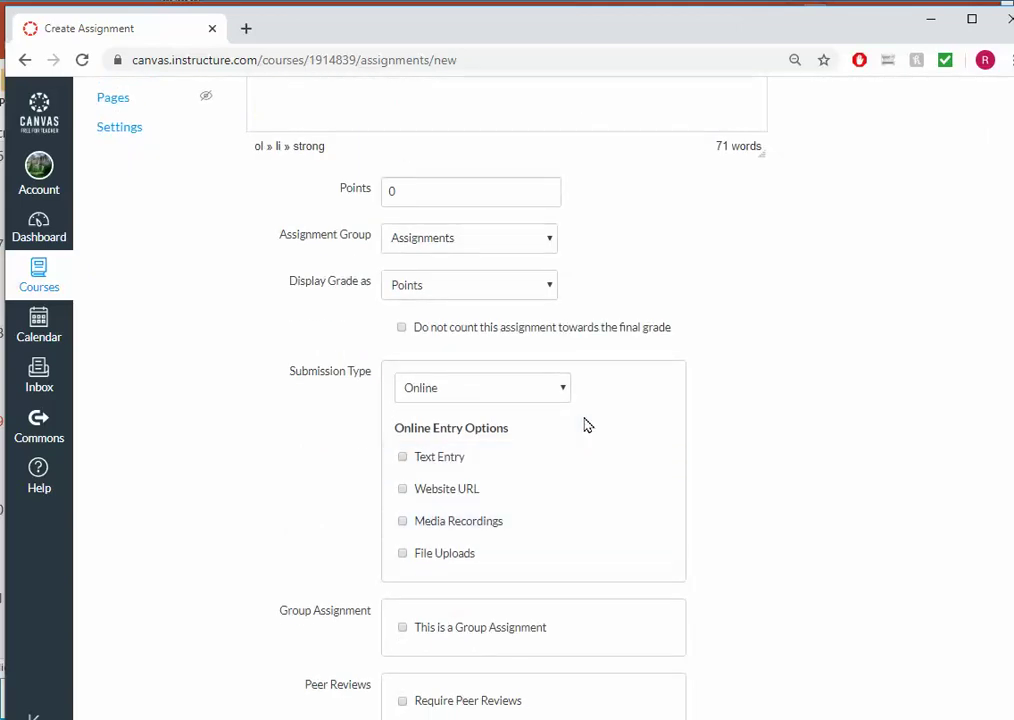
pyautogui.scroll(-3, 591, 429)
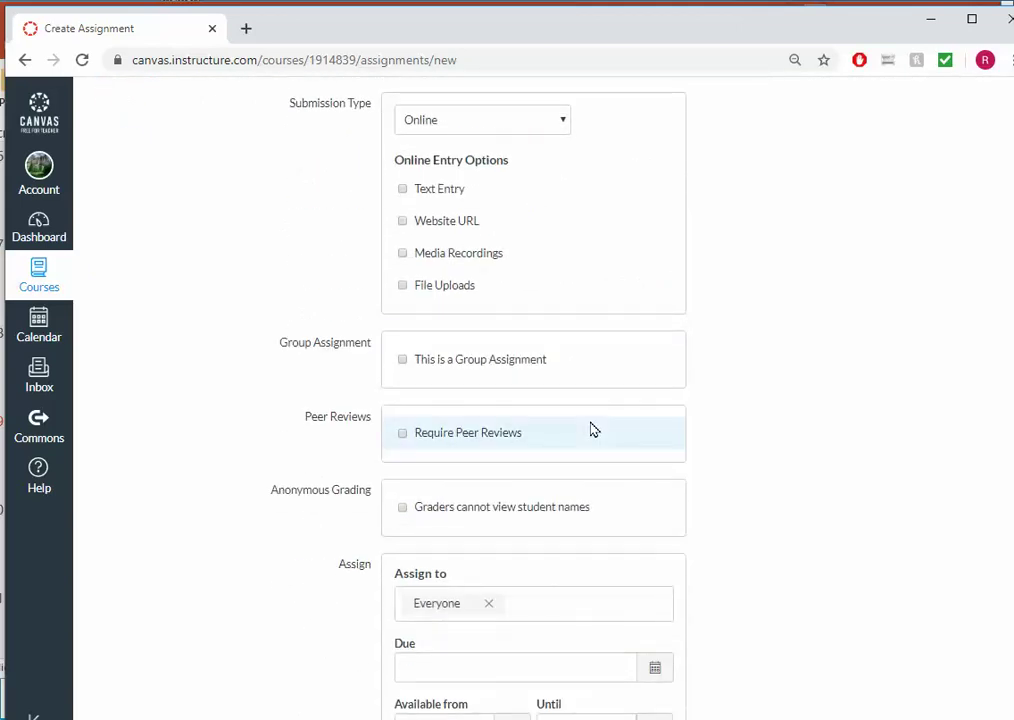
pyautogui.scroll(-2, 591, 429)
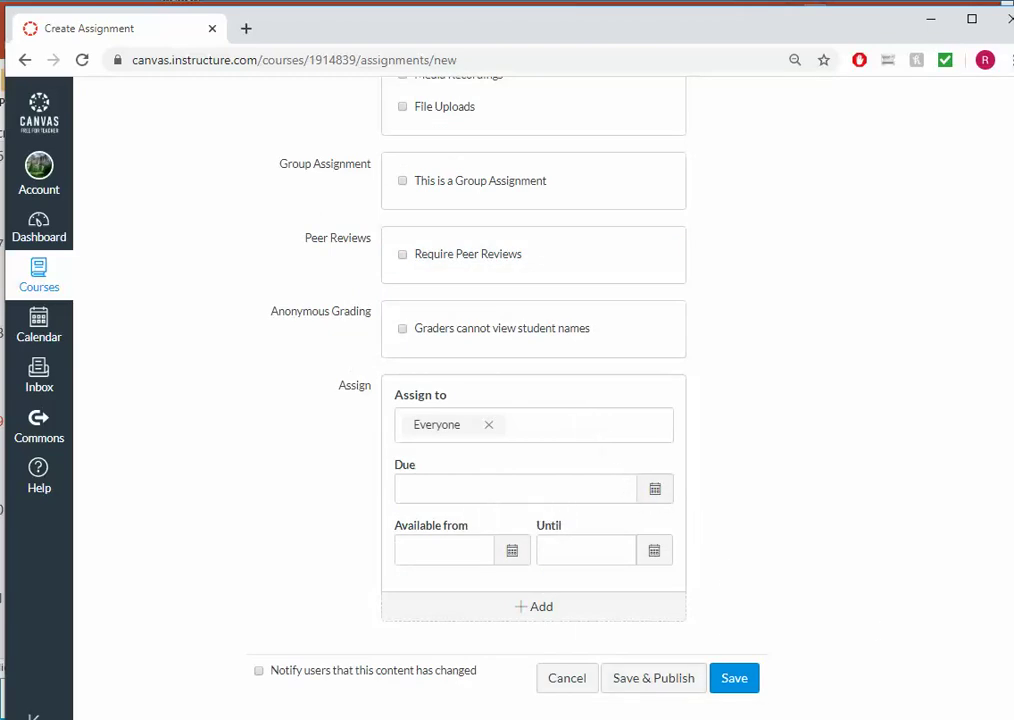
pyautogui.scroll(5, 689, 536)
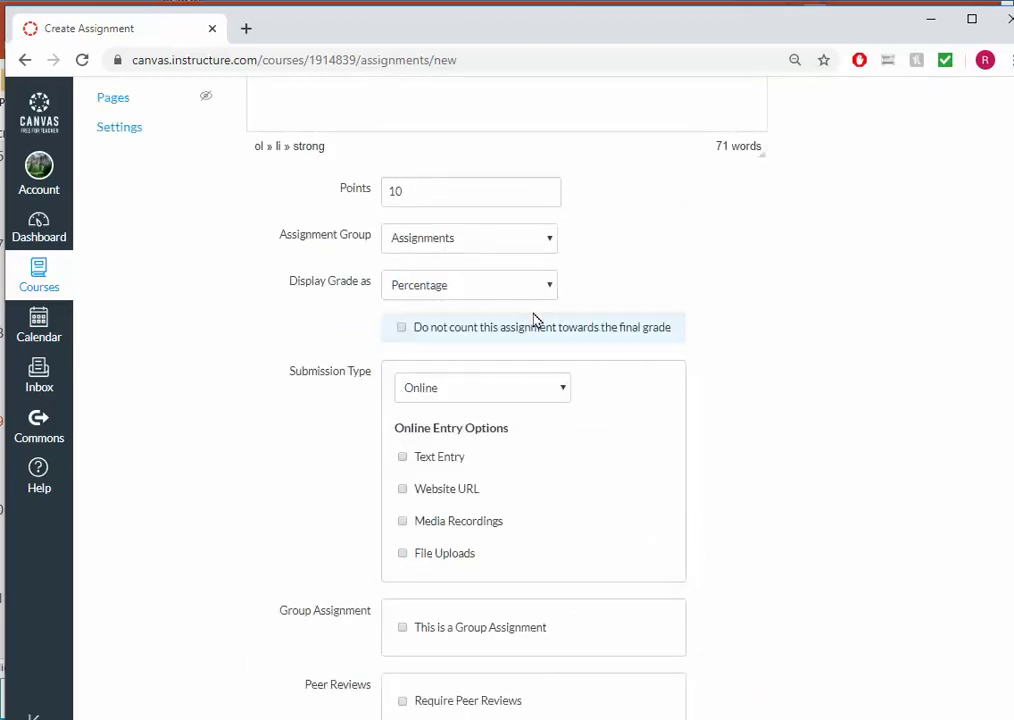
# - Keep the grade displayed as Percentage and allow Text Entry and File Uploads submissions
pyautogui.click(551, 289)
pyautogui.click(551, 289)
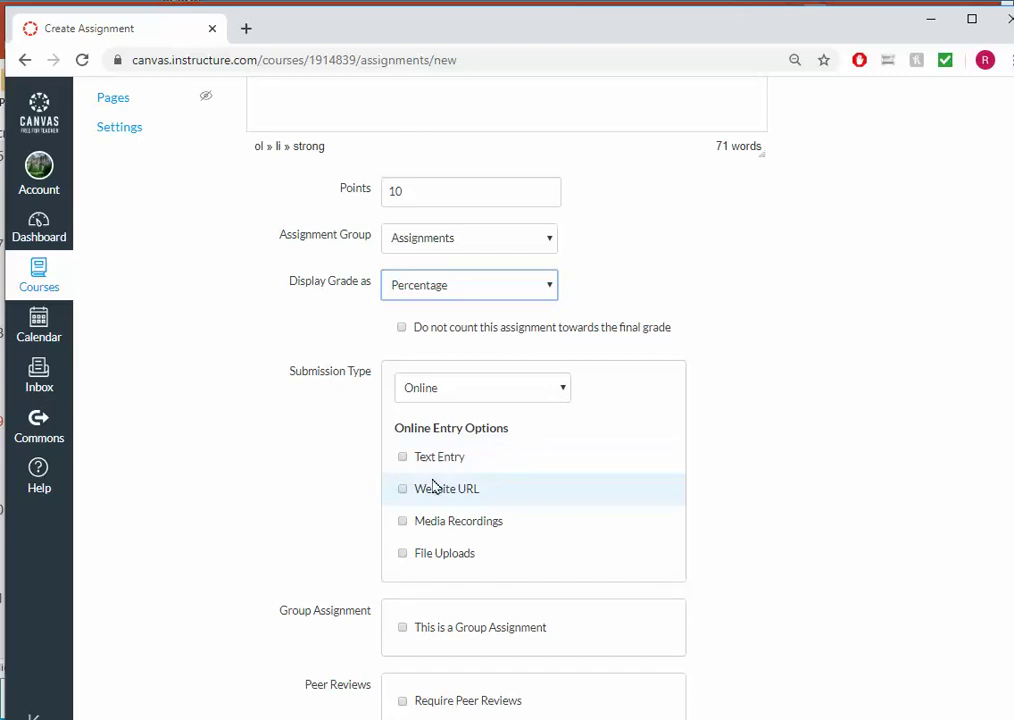
pyautogui.click(403, 458)
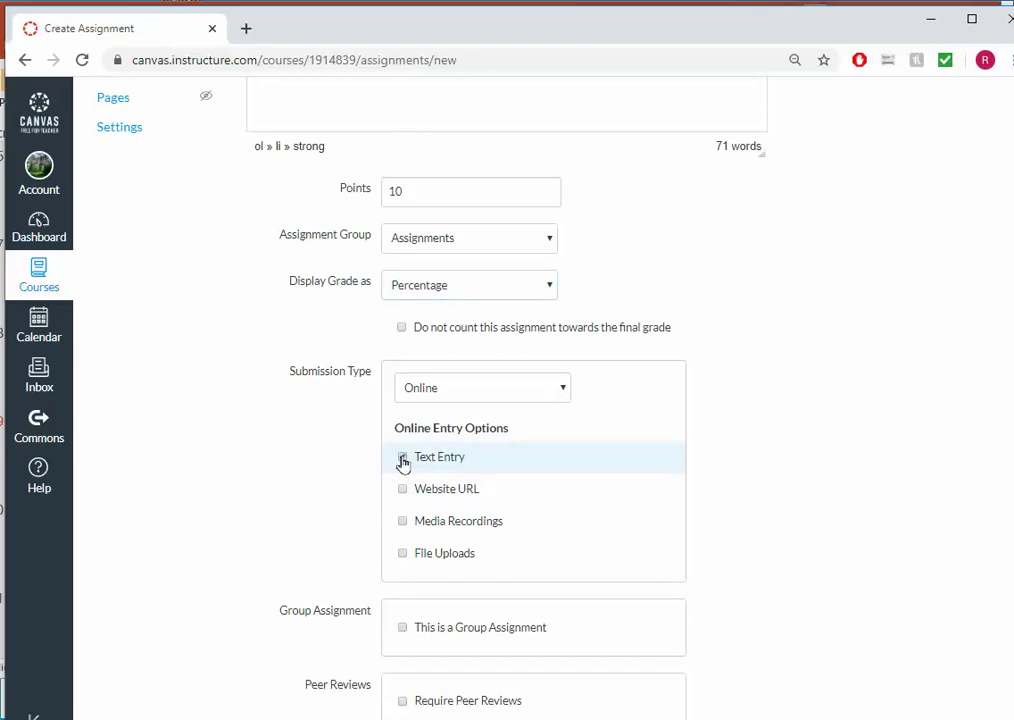
pyautogui.click(403, 554)
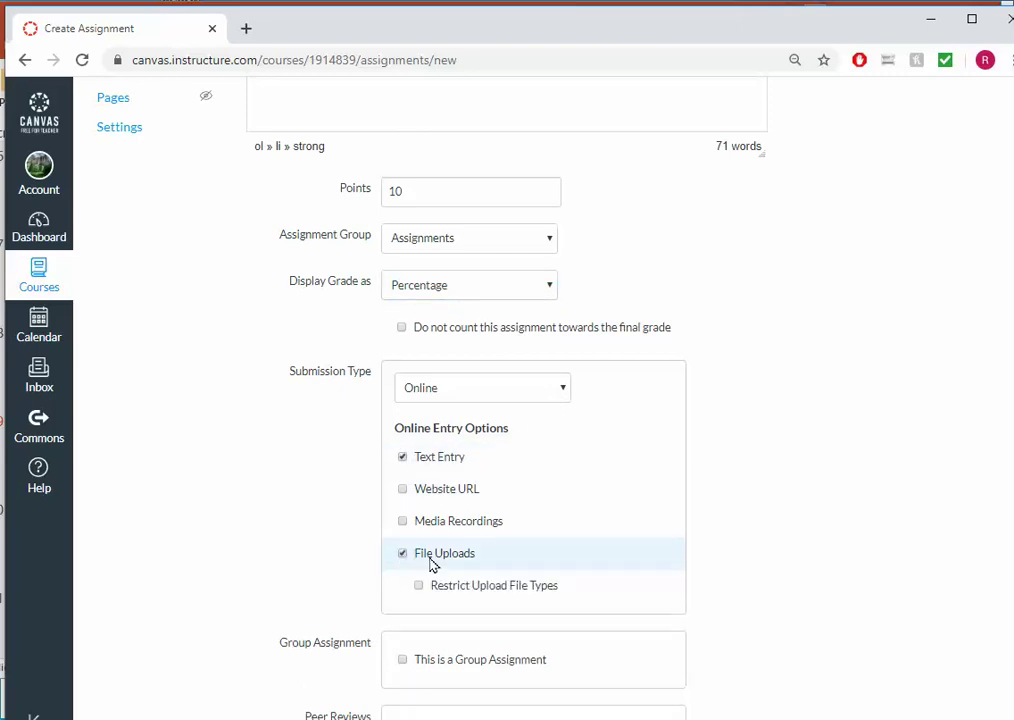
# - Restrict upload file types and paste in the allowed extensions doc,docx,pdf,rtf
pyautogui.click(417, 587)
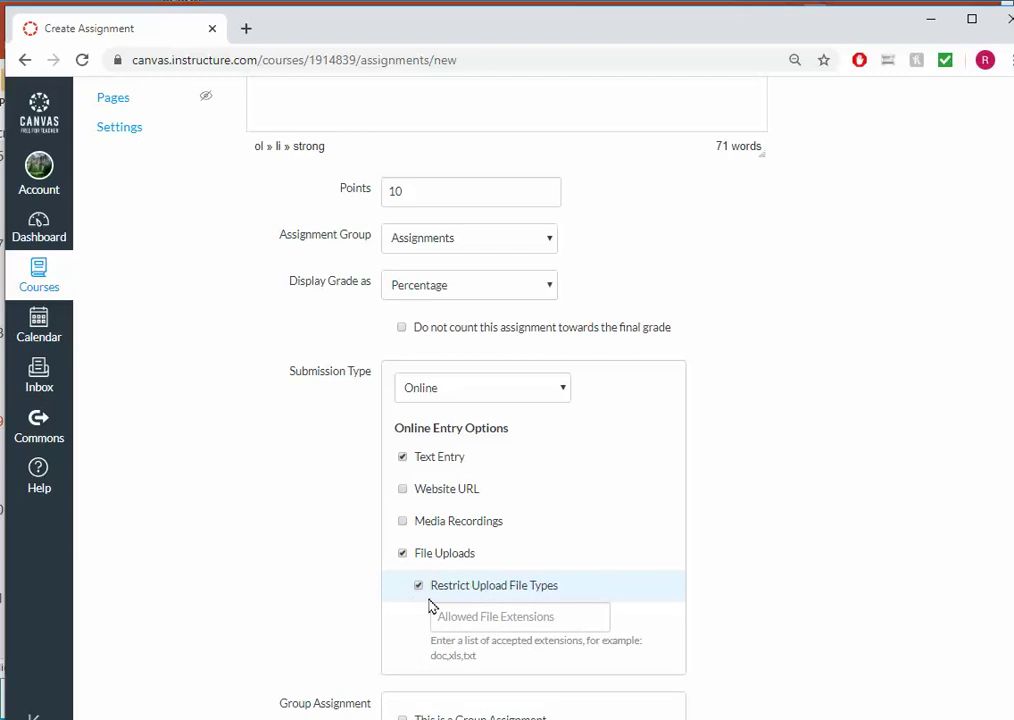
pyautogui.press('Tab')
pyautogui.write('doc,docx,pdf,rtf')
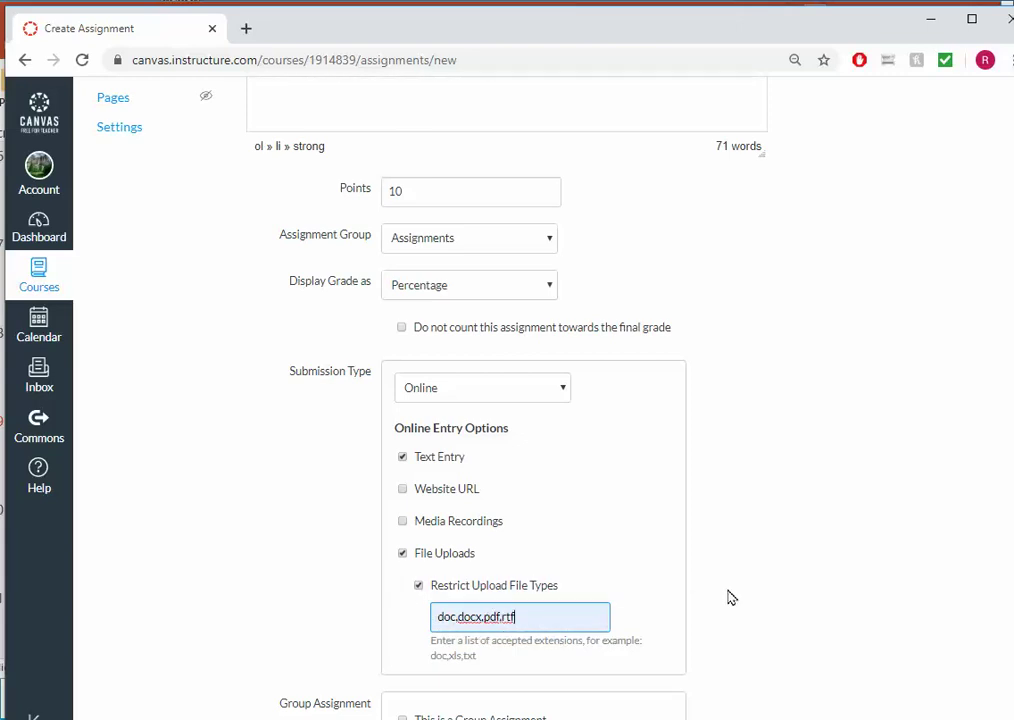
# - Scroll down to the Assign section with the due and availability dates
pyautogui.scroll(-5, 783, 595)
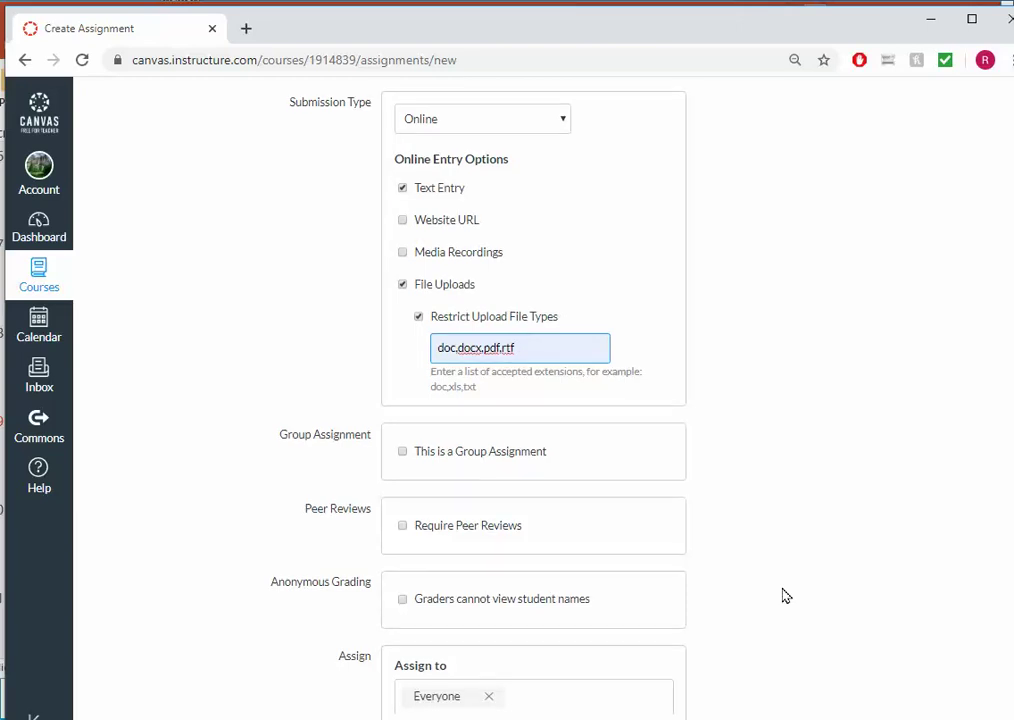
pyautogui.scroll(-3, 783, 595)
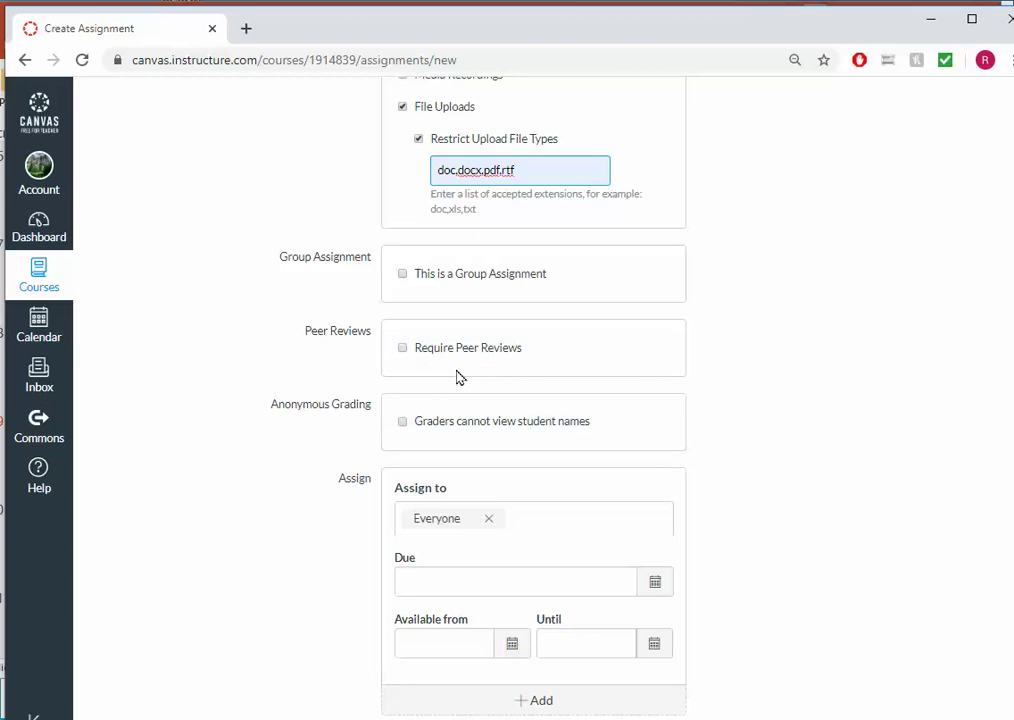
pyautogui.scroll(-1, 647, 510)
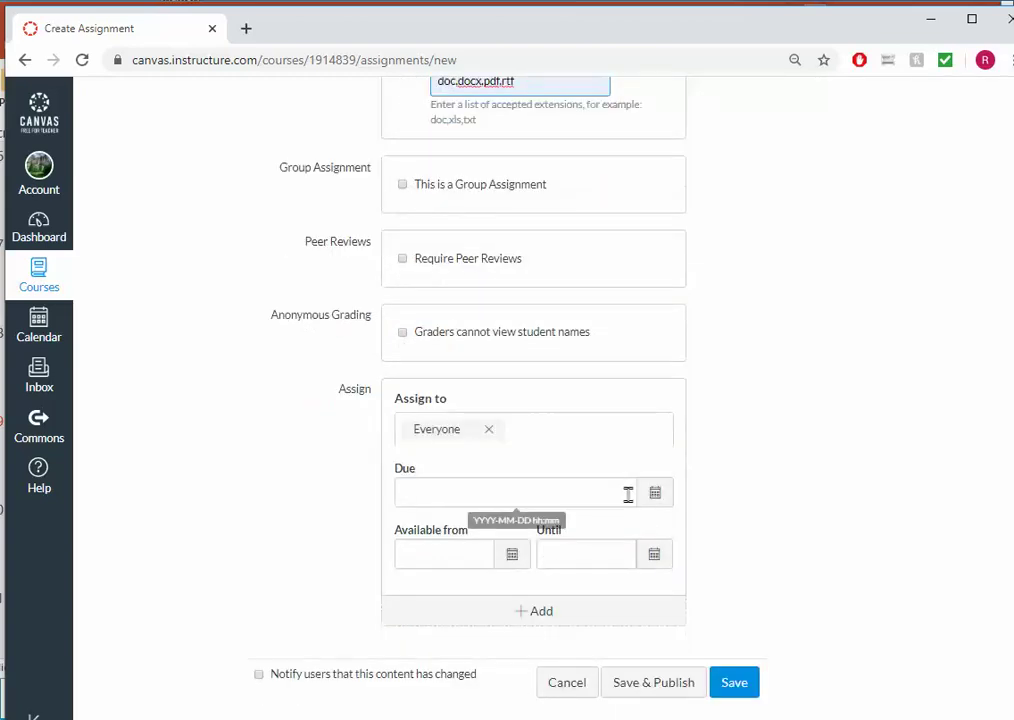
# - Set the Due date to April 4, 2020 using the calendar picker
pyautogui.click(654, 496)
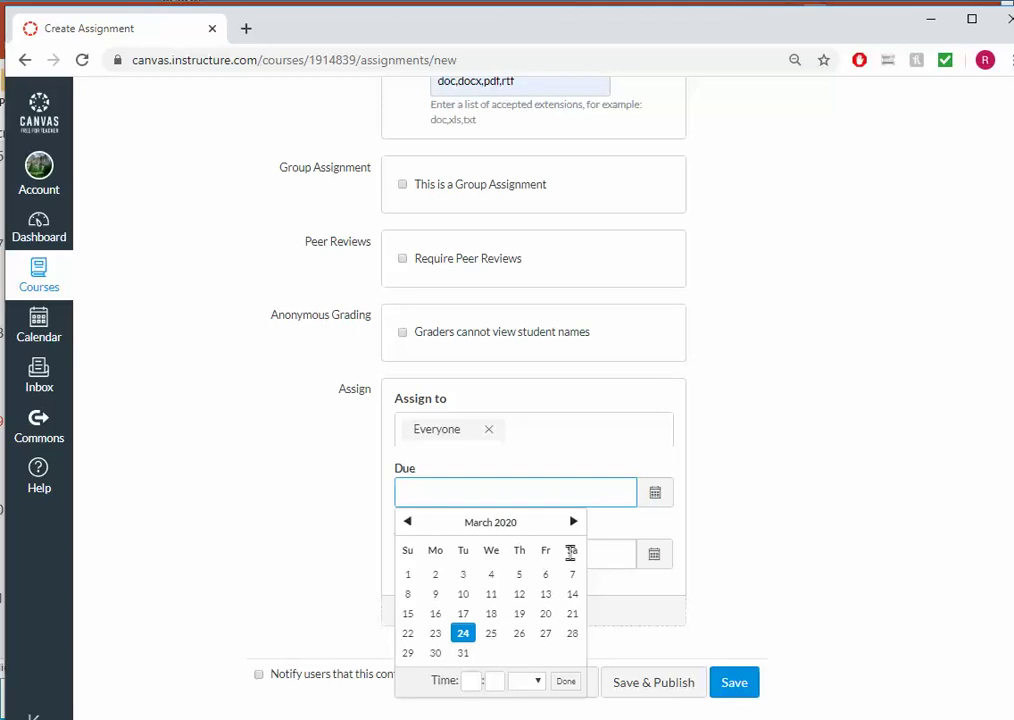
pyautogui.click(572, 522)
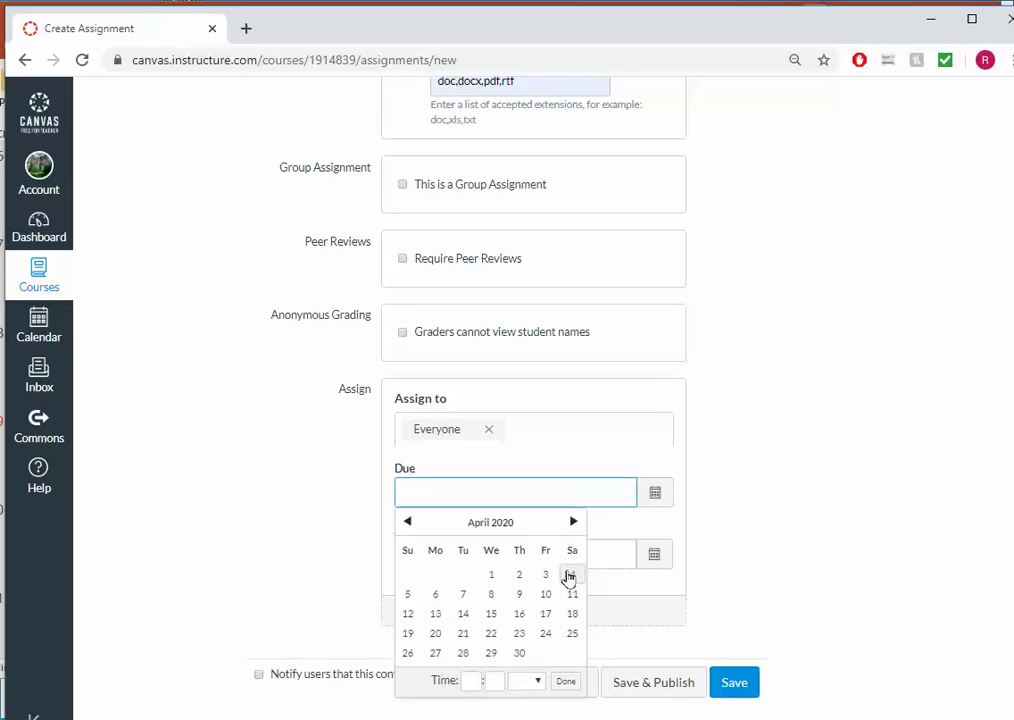
pyautogui.click(570, 575)
pyautogui.click(808, 578)
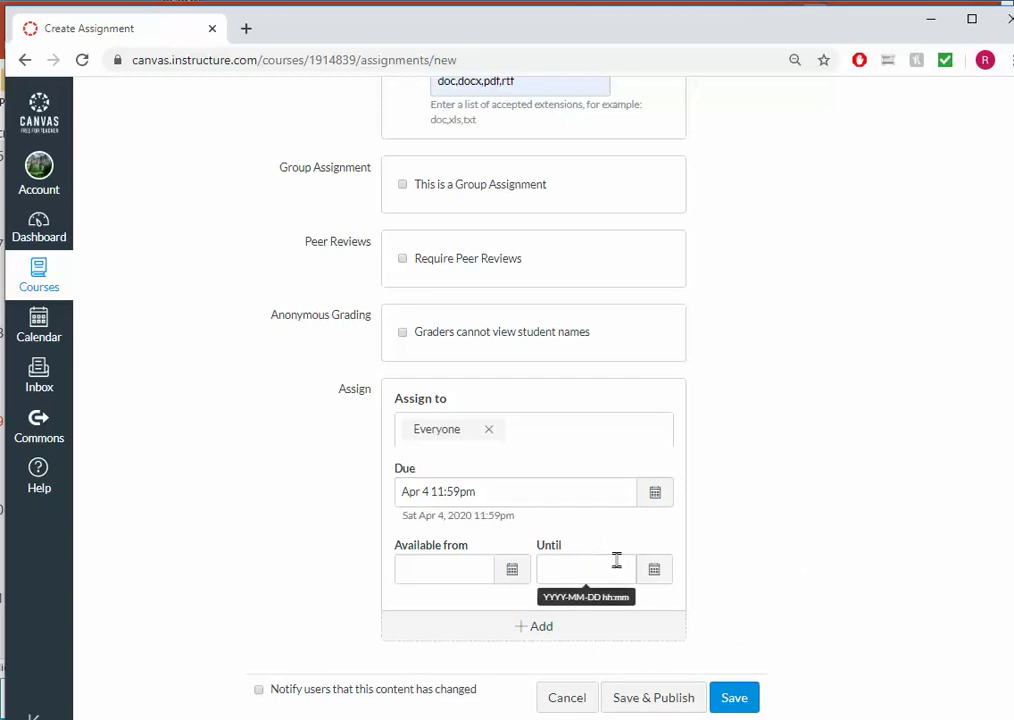
# - Set the Until date to April 11, 2020 using the calendar picker
pyautogui.click(655, 570)
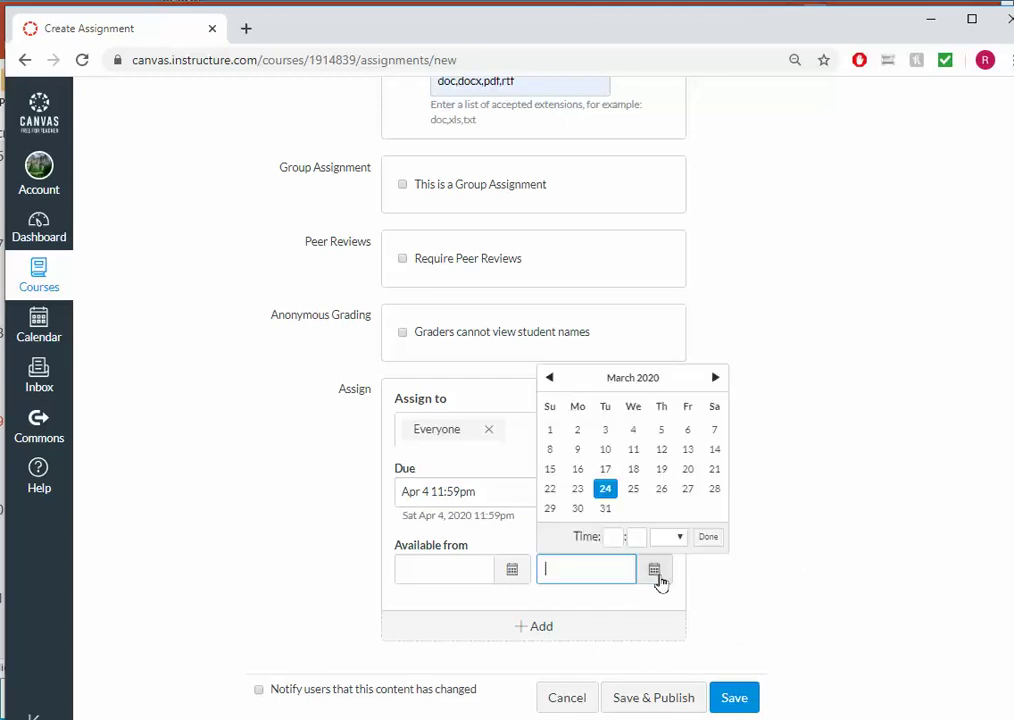
pyautogui.click(715, 378)
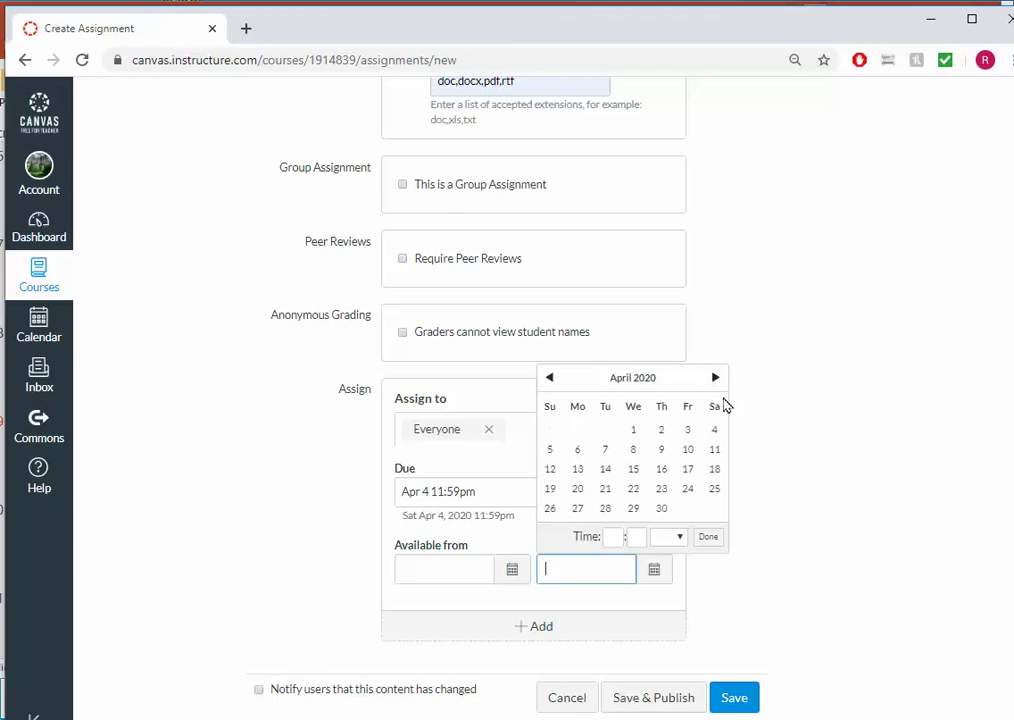
pyautogui.click(713, 451)
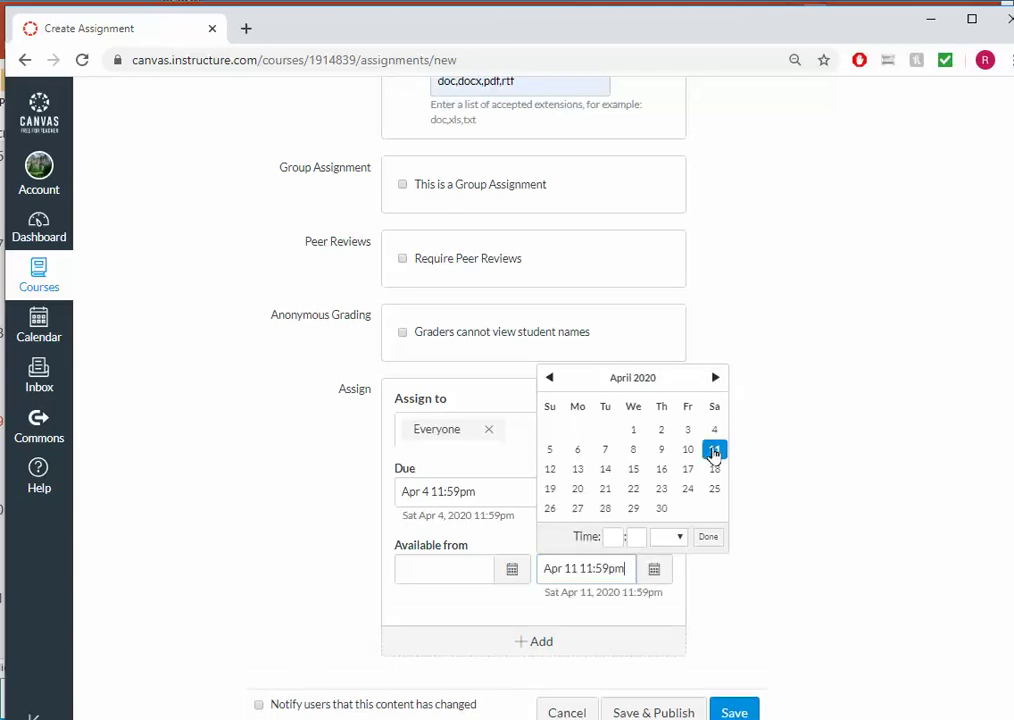
pyautogui.click(828, 504)
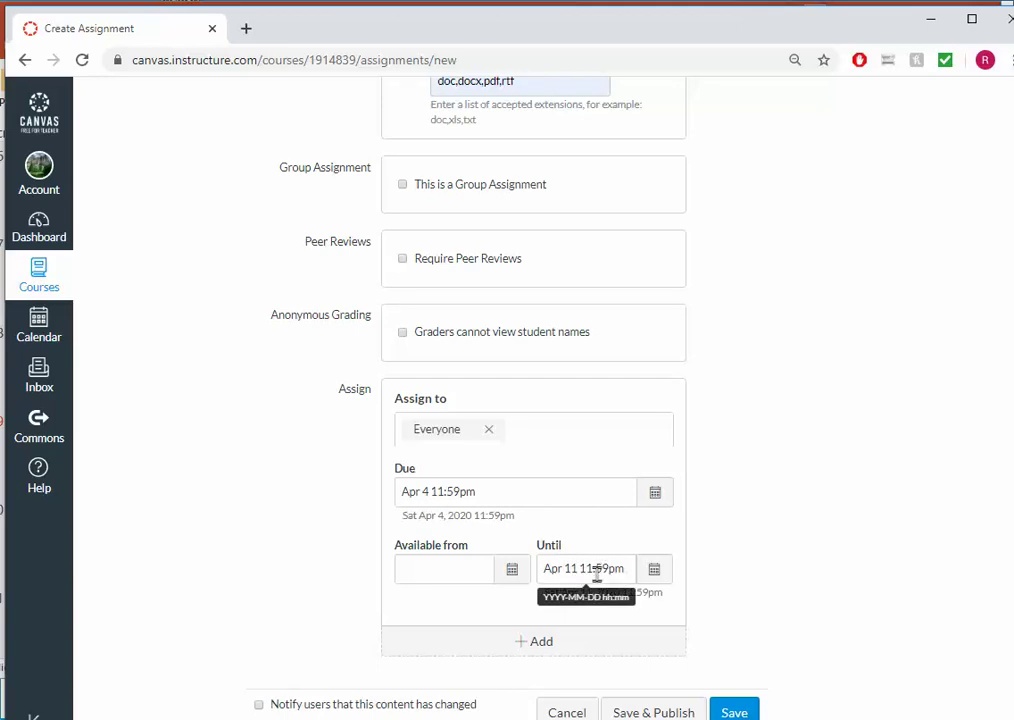
# - Save and publish the 'Critical Thinking Questions: Long-Term Memory' assignment
pyautogui.scroll(-1, 690, 611)
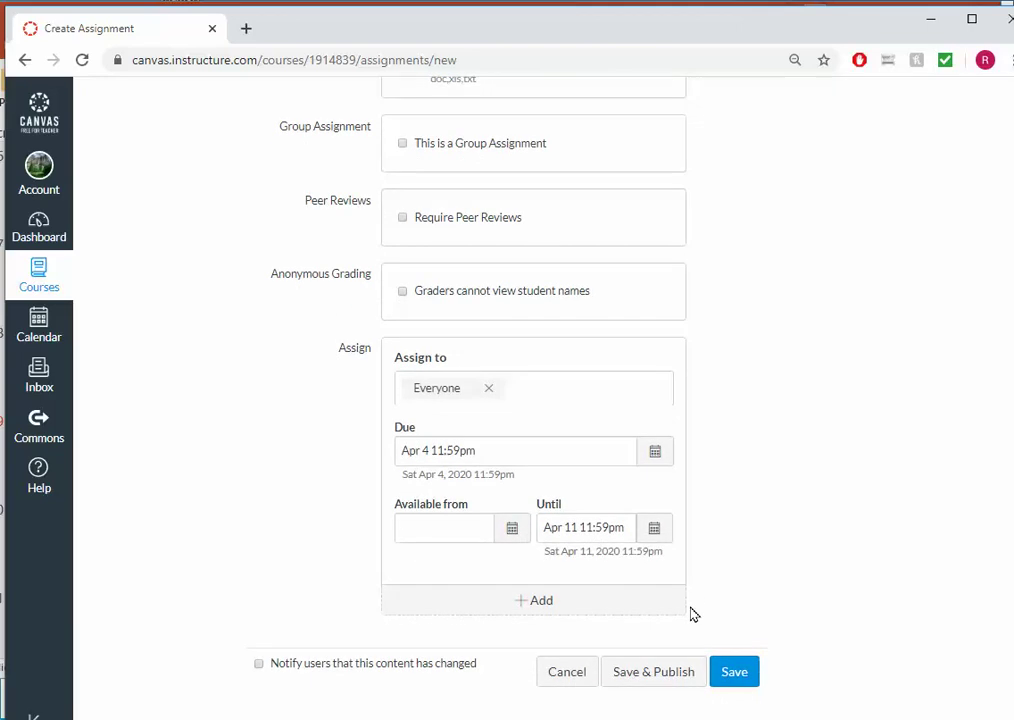
pyautogui.click(679, 672)
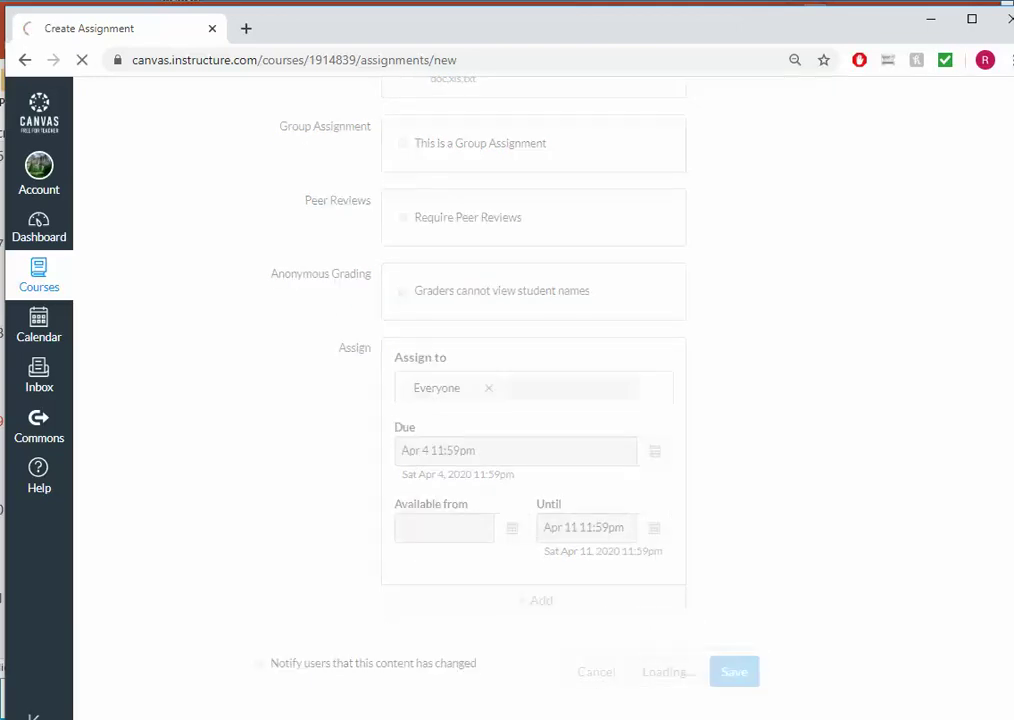